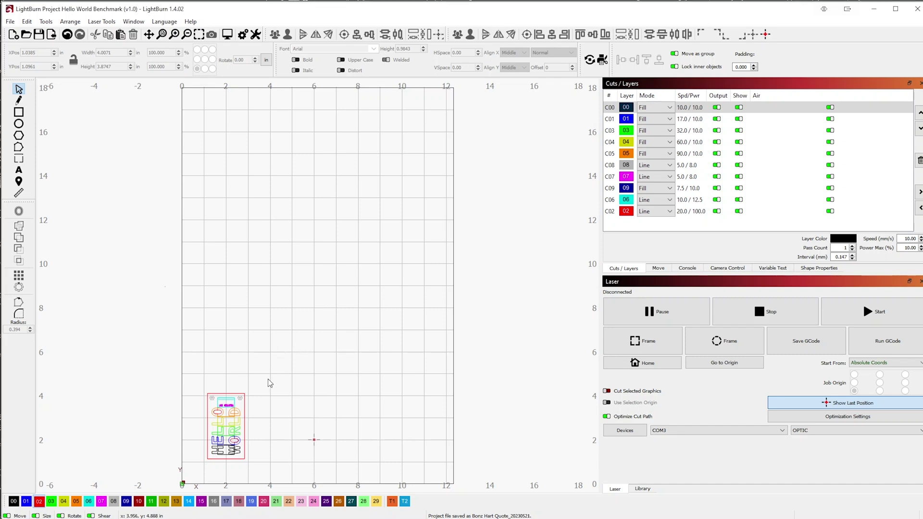
Zoom the view to fit the selected Hello World design, then deselect it
left_click(245, 412)
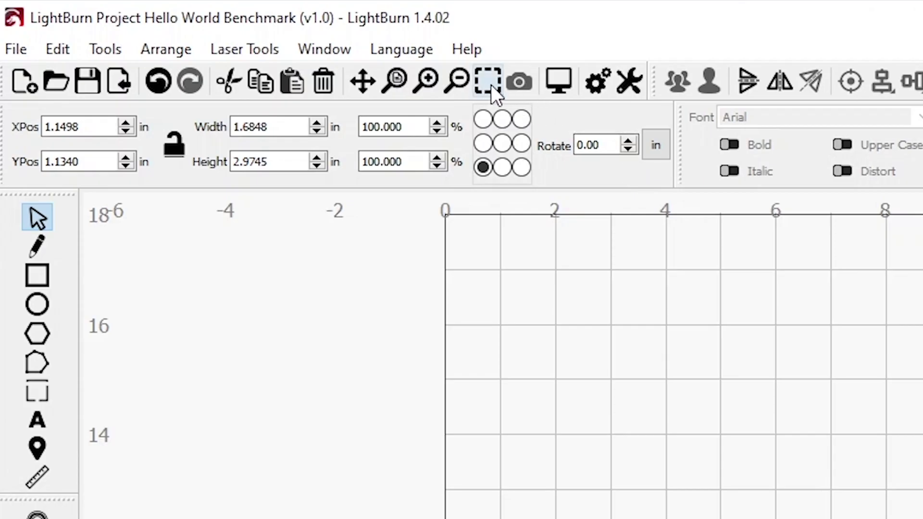
left_click(491, 84)
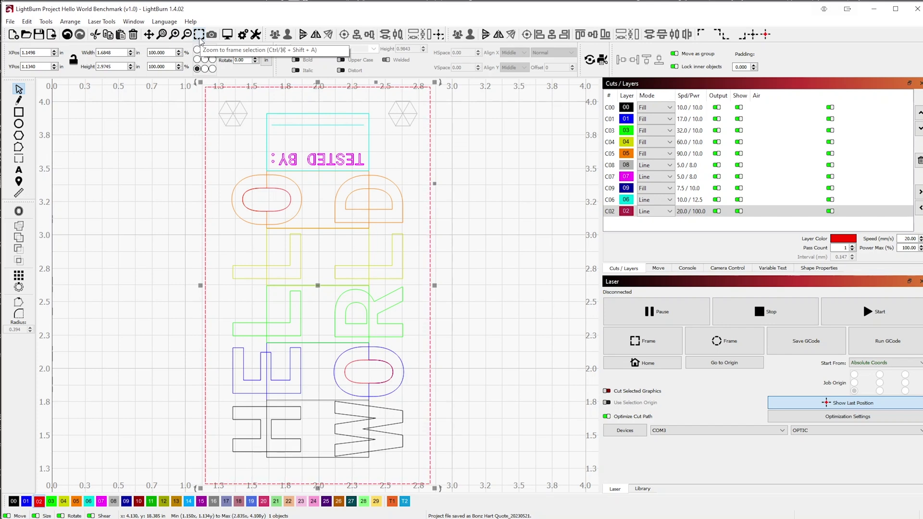
left_click(518, 285)
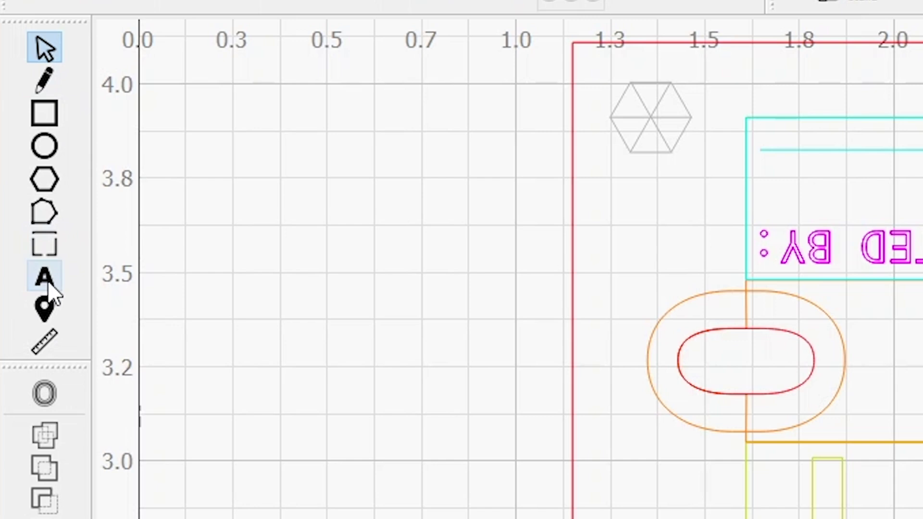
Add a text object with the tester's name to the left of the design
left_click(20, 174)
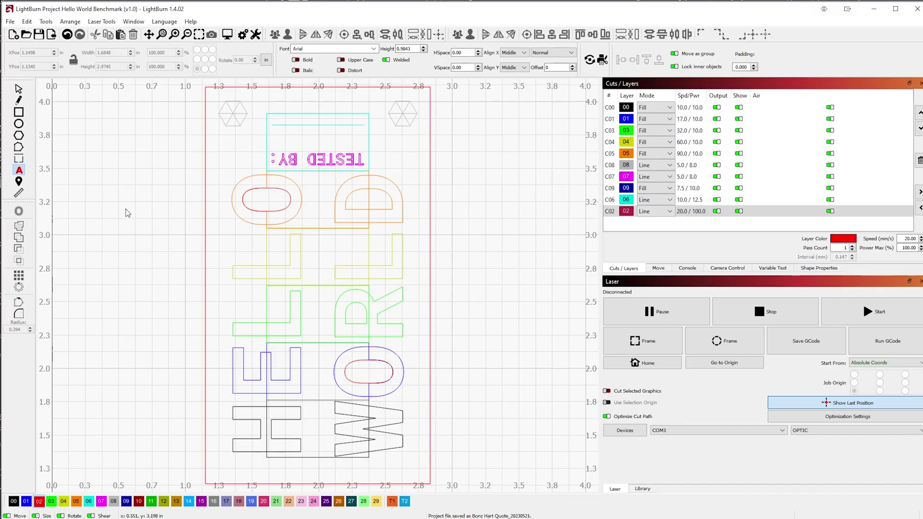
left_click(128, 213)
type("Robert")
key("Escape")
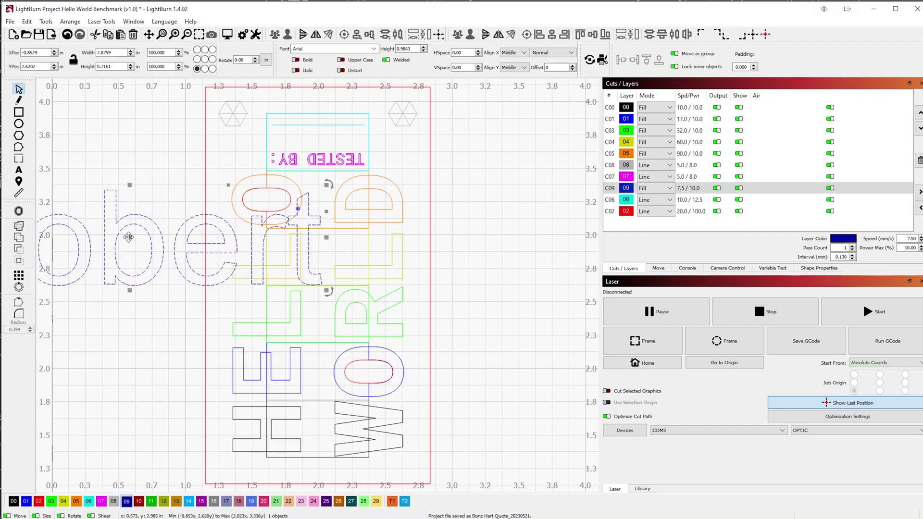
Move the name text across the design's middle and scale it to about 2.88 by 0.72 in
left_click_drag(129, 237, 312, 257)
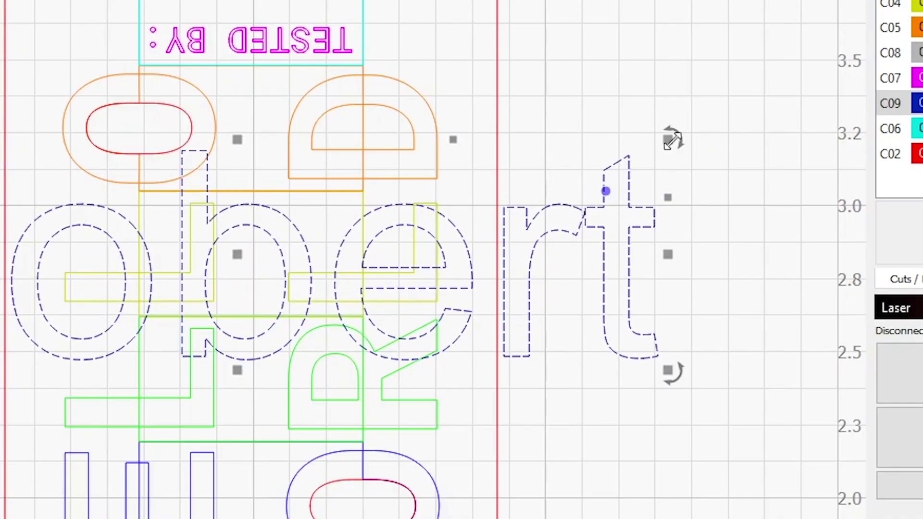
left_click_drag(509, 204, 540, 192)
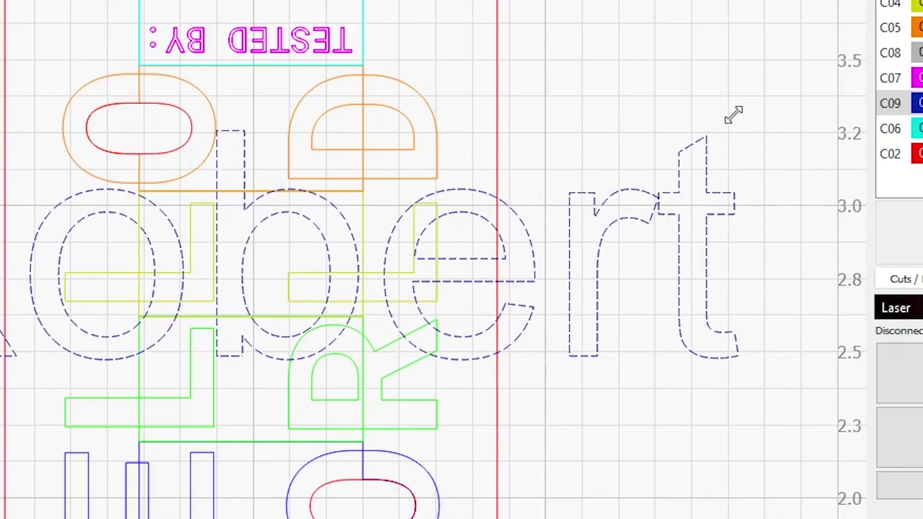
left_click_drag(738, 112, 667, 140)
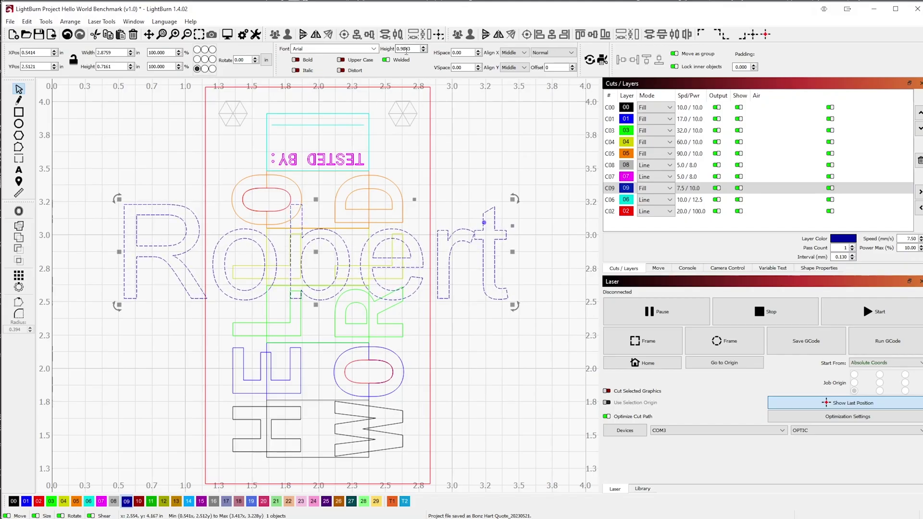
Set the name text height to 0.1223 in and rotate it 180°
left_click_drag(412, 49, 391, 49)
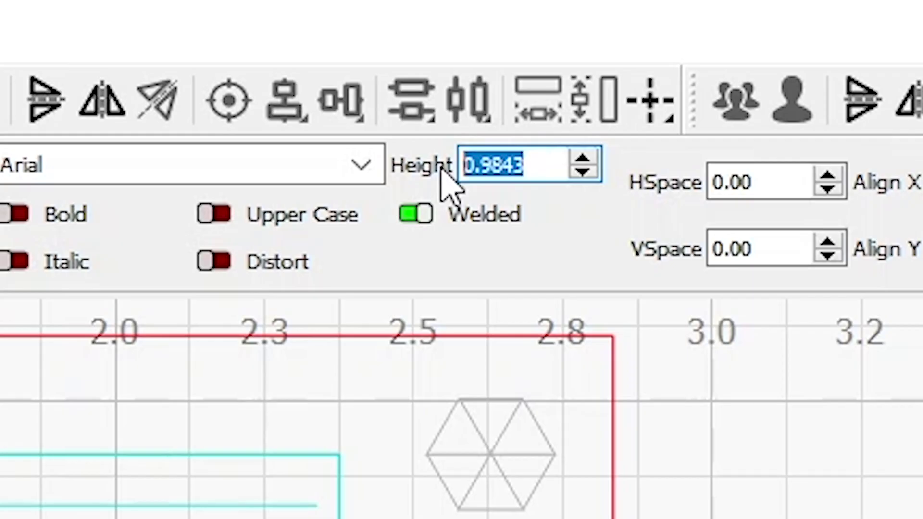
type("0")
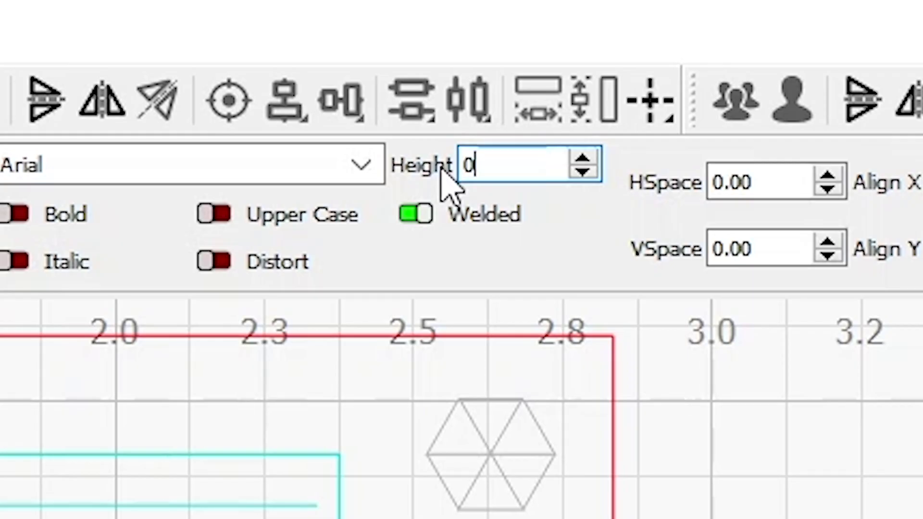
type(".1223")
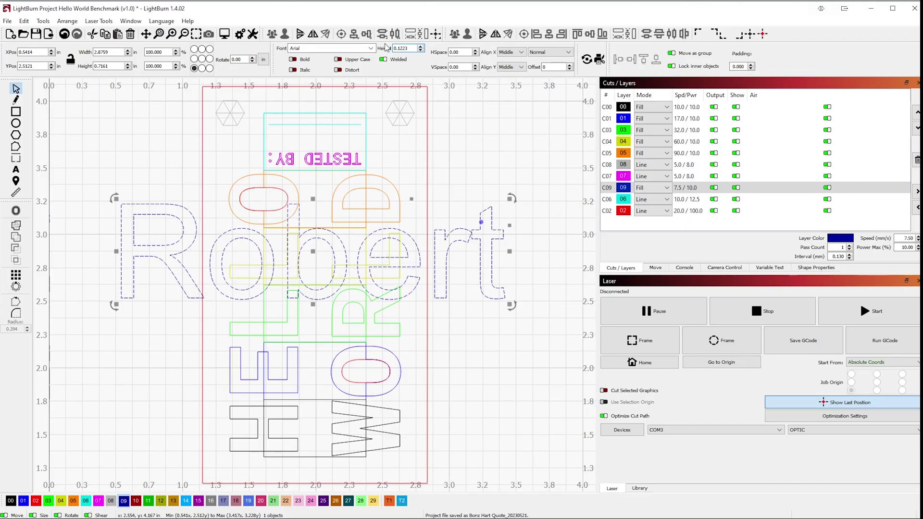
key("Return")
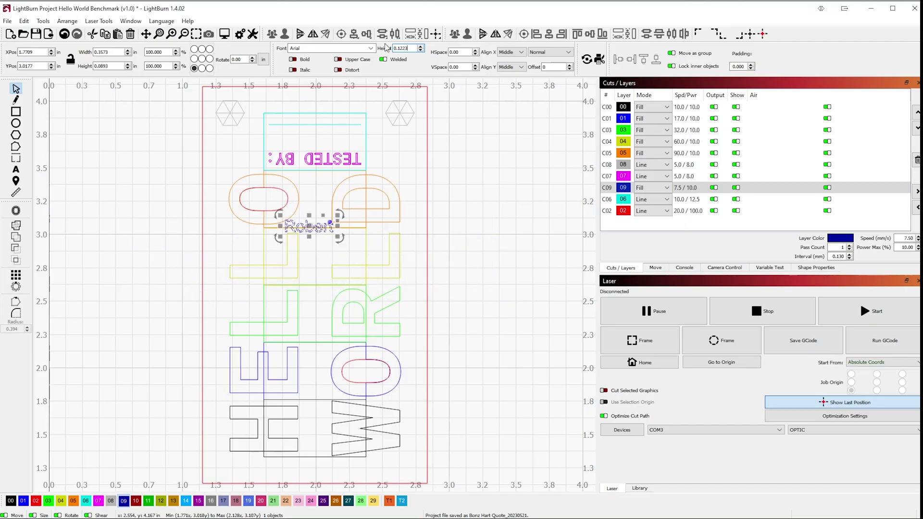
left_click(226, 60)
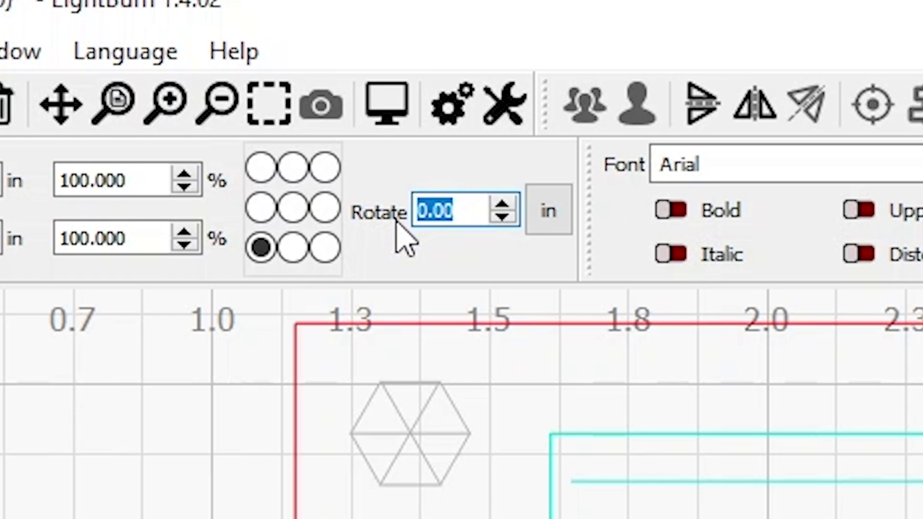
type("180")
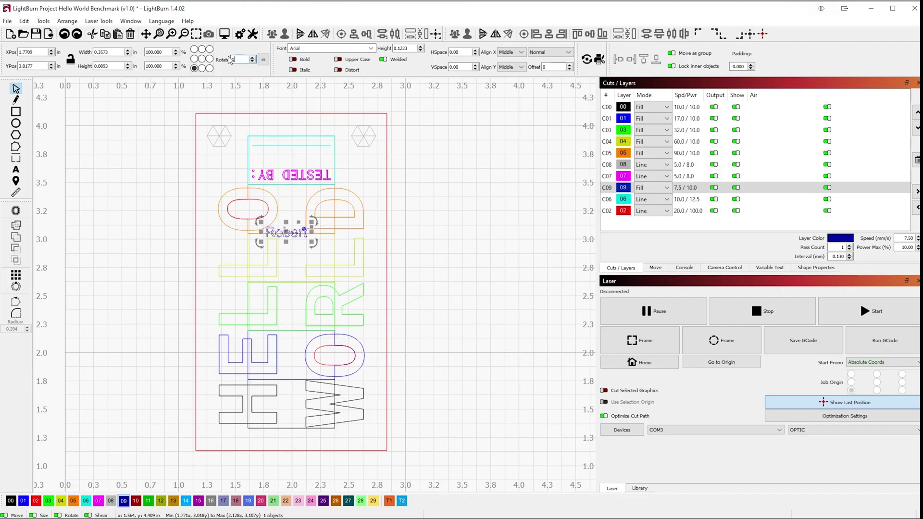
key("Return")
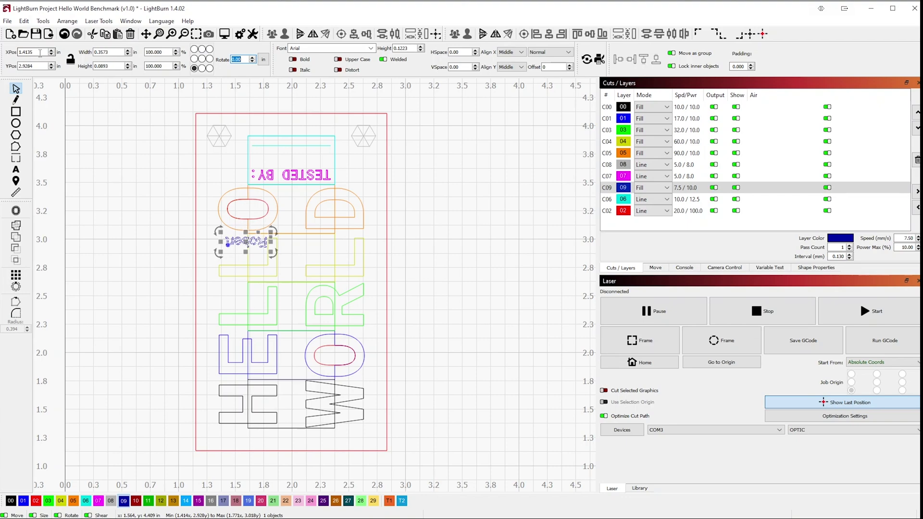
Position the name text at X 1.8089, Y 3.6830, just above TESTED BY:
left_click_drag(40, 53, 8, 68)
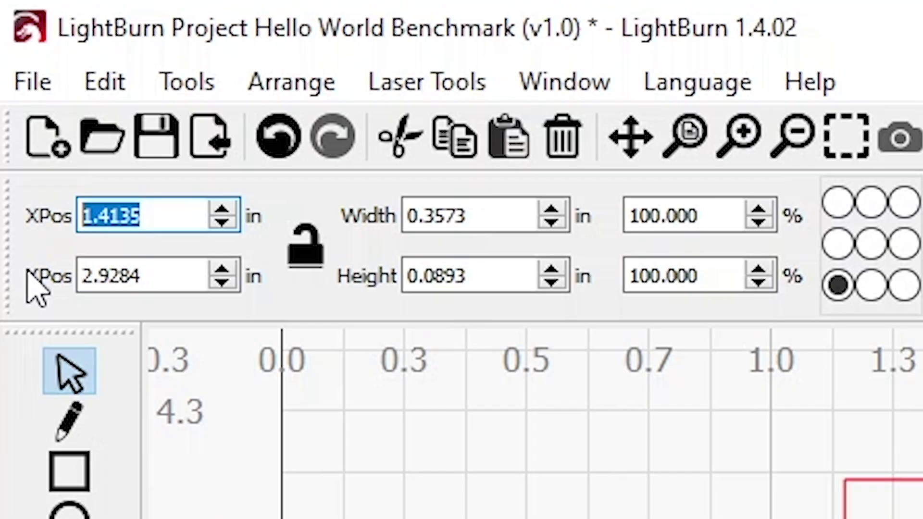
type("1.8089")
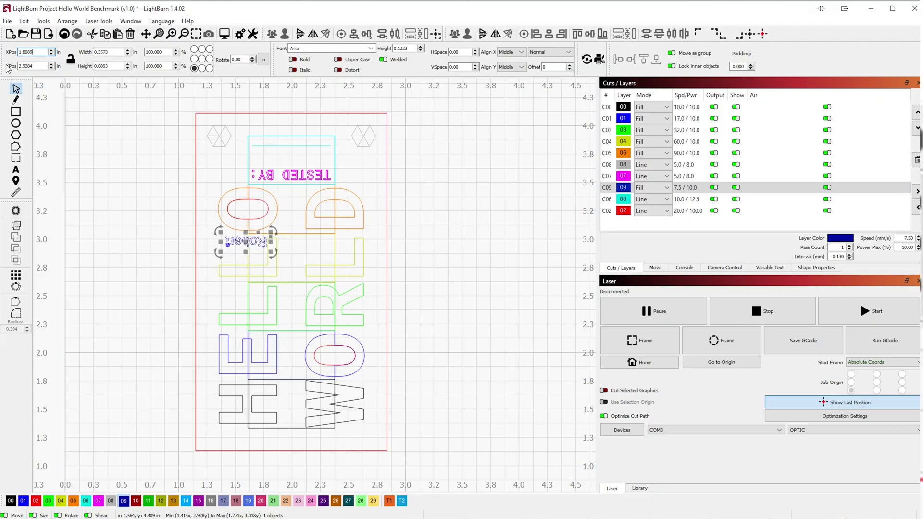
key("Return")
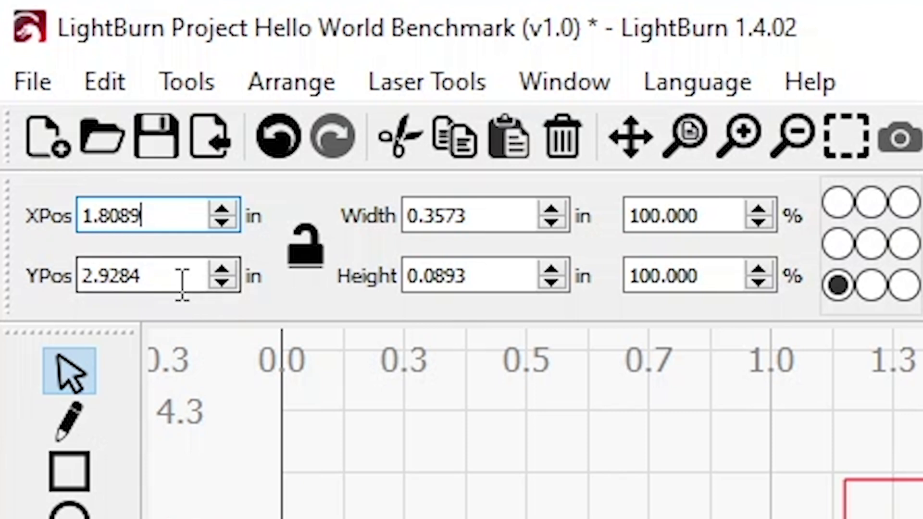
left_click_drag(42, 67, 15, 66)
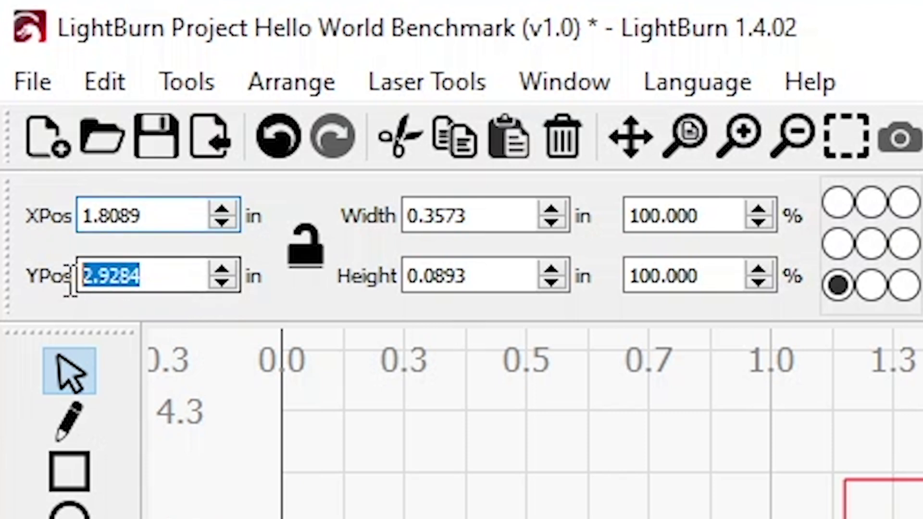
type("3.6830")
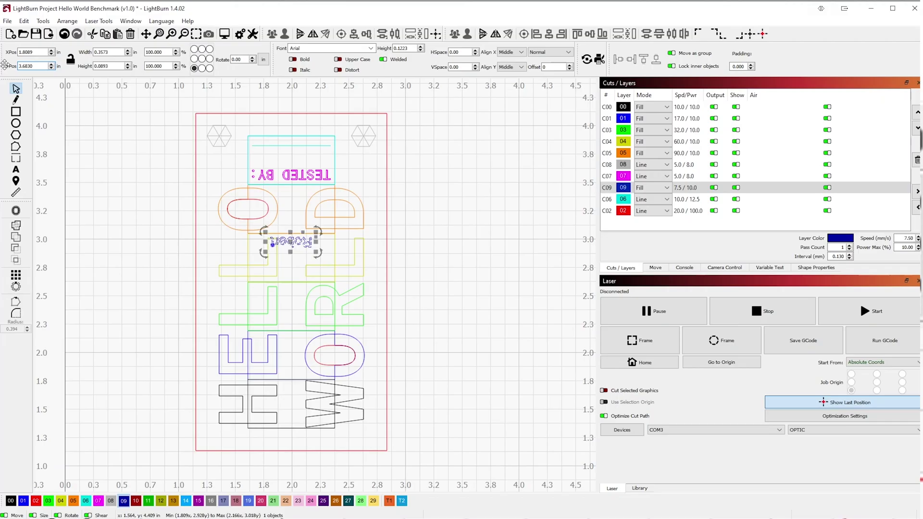
key("Return")
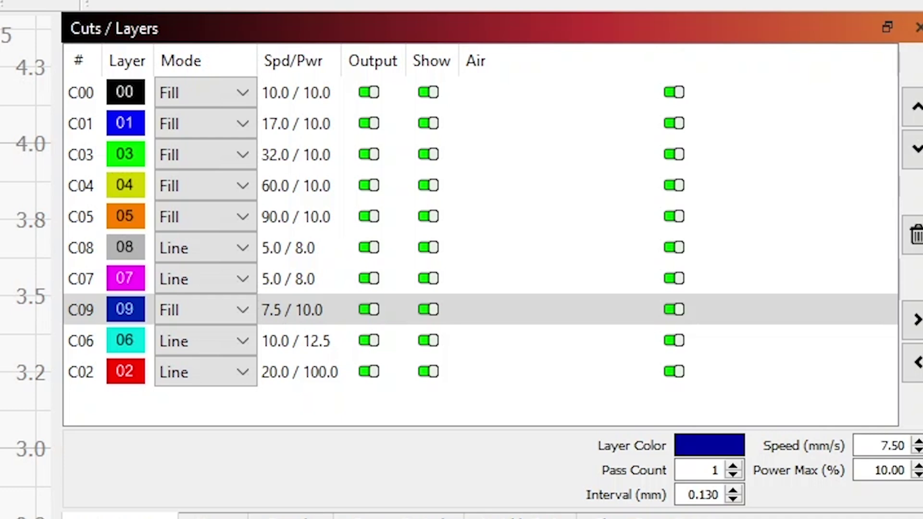
double_click(124, 312)
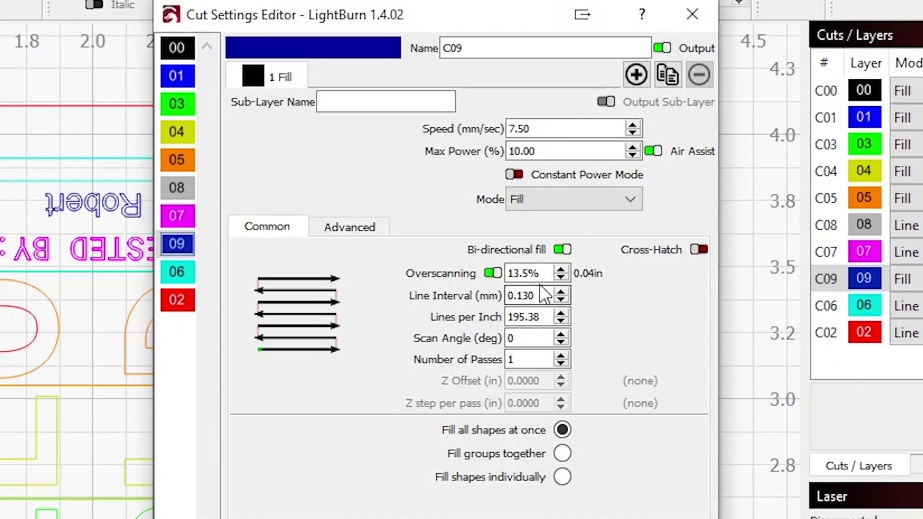
double_click(525, 150)
type("10")
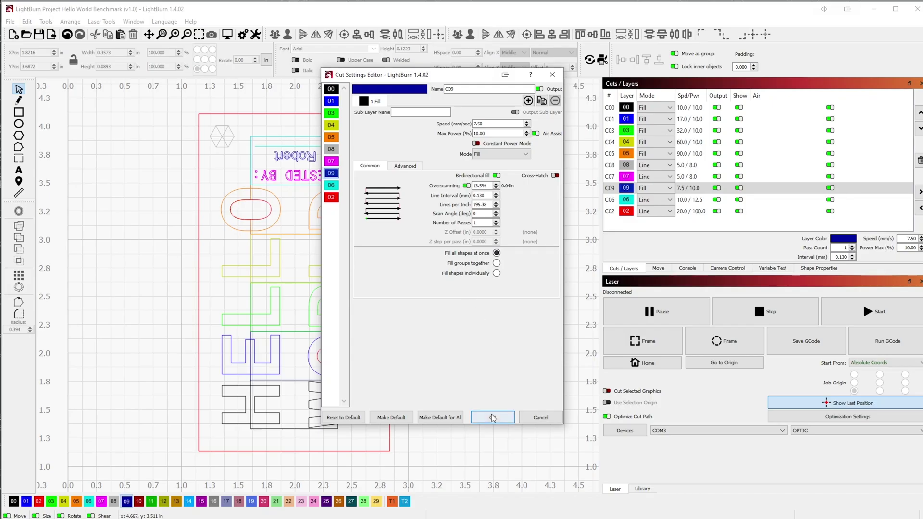
left_click(493, 417)
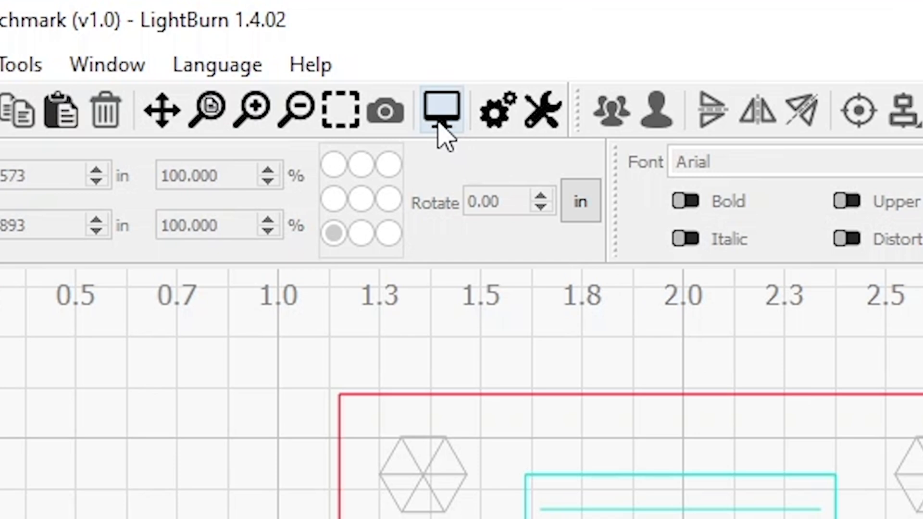
left_click(443, 135)
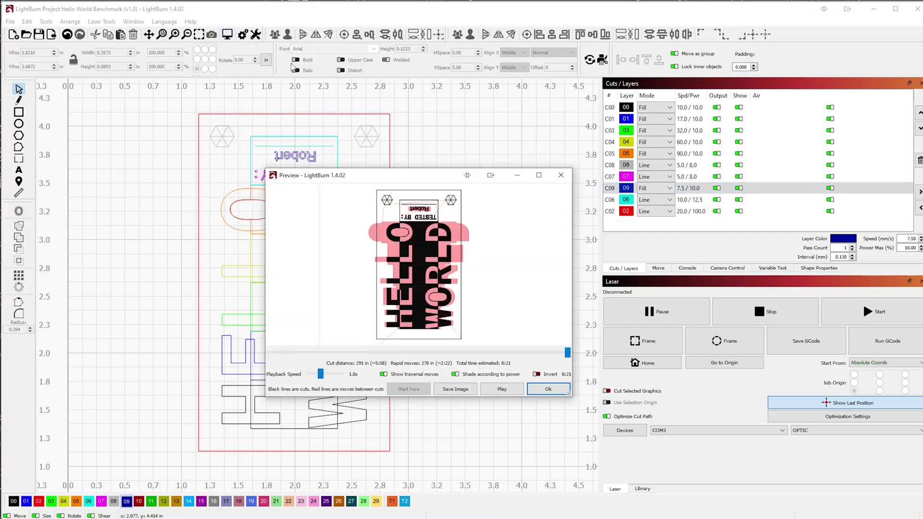
left_click_drag(397, 176, 246, 59)
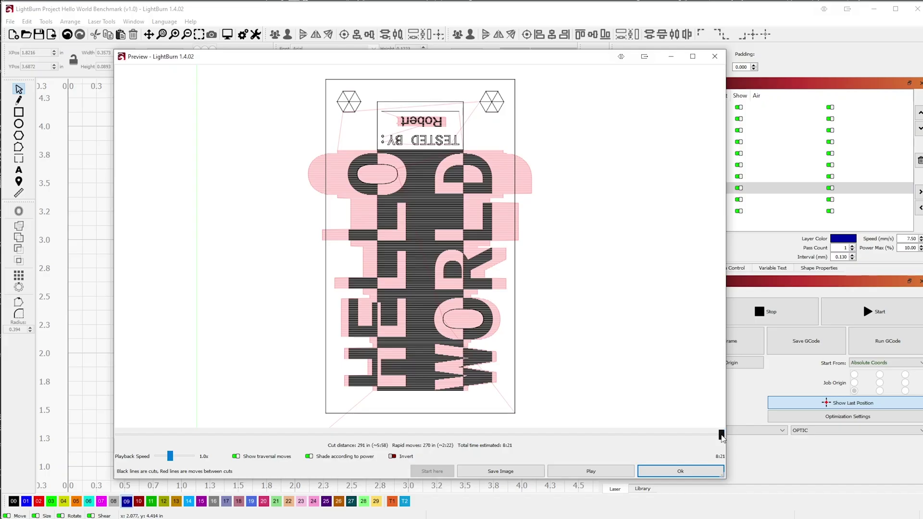
left_click_drag(721, 435, 350, 434)
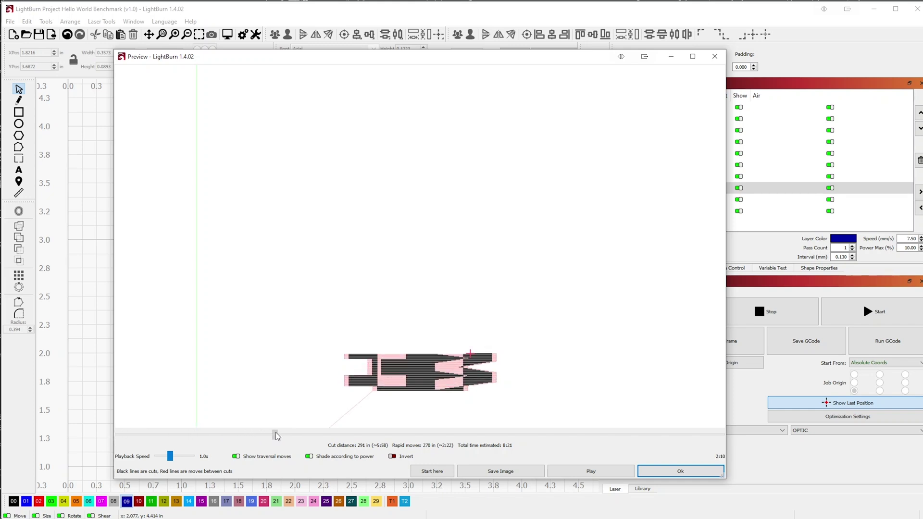
left_click_drag(283, 435, 653, 422)
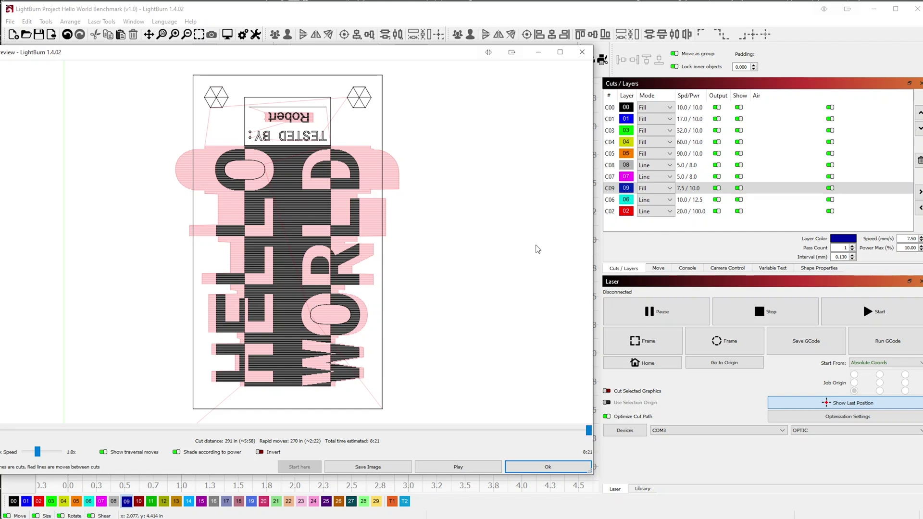
Close the job preview
left_click(565, 468)
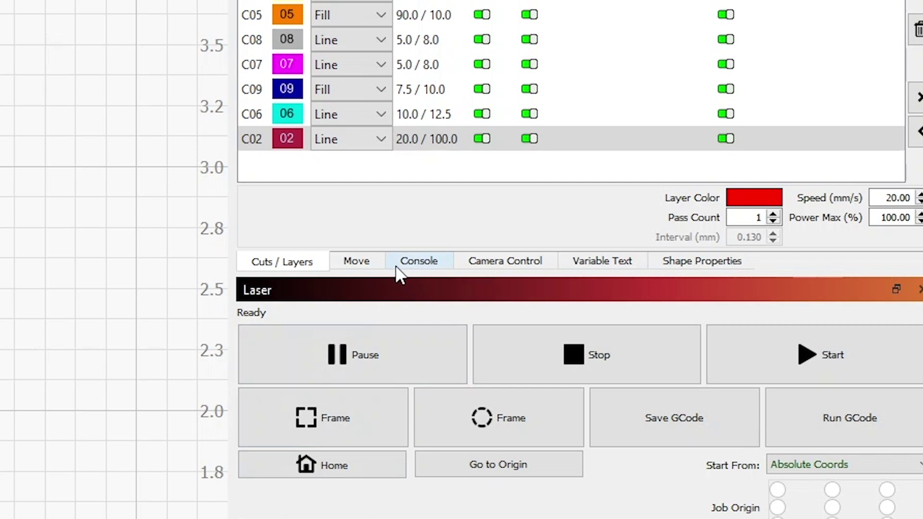
Show the machine console, then the Move panel with the jog controls
left_click(406, 269)
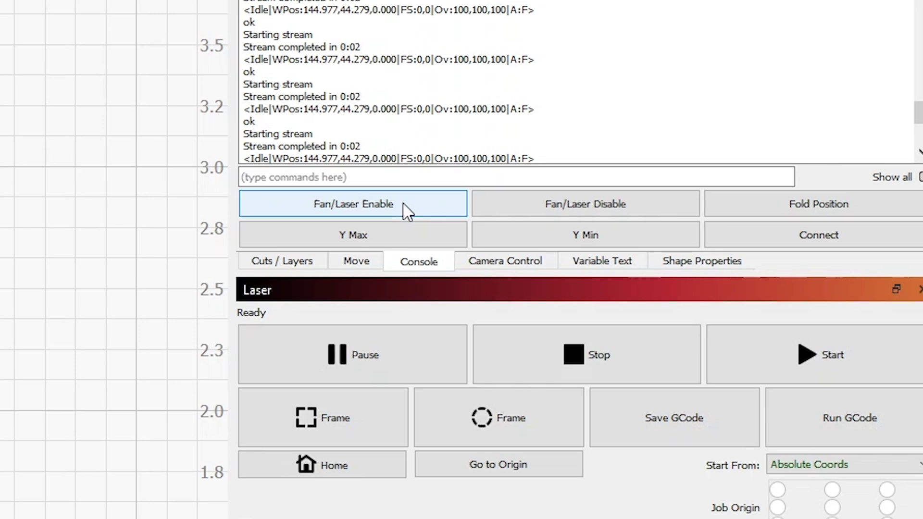
left_click(356, 261)
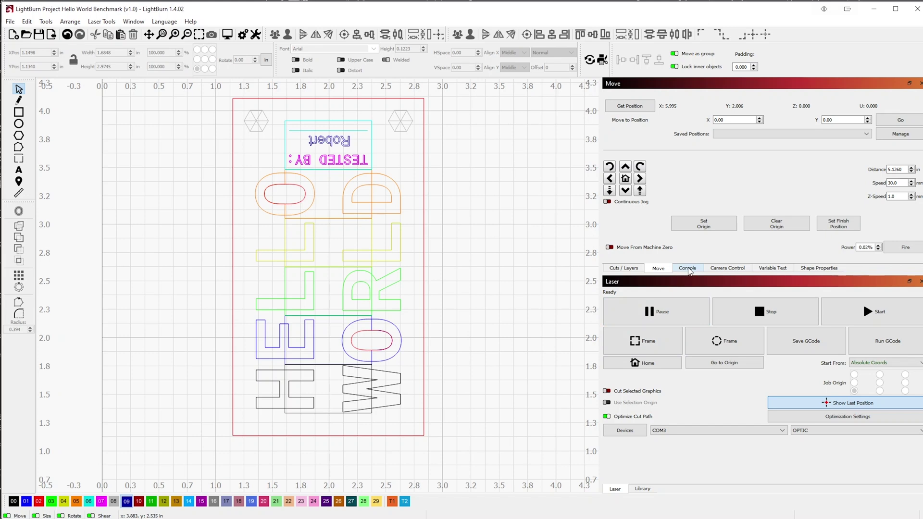
Switch back to the machine console to follow the running job
left_click(687, 268)
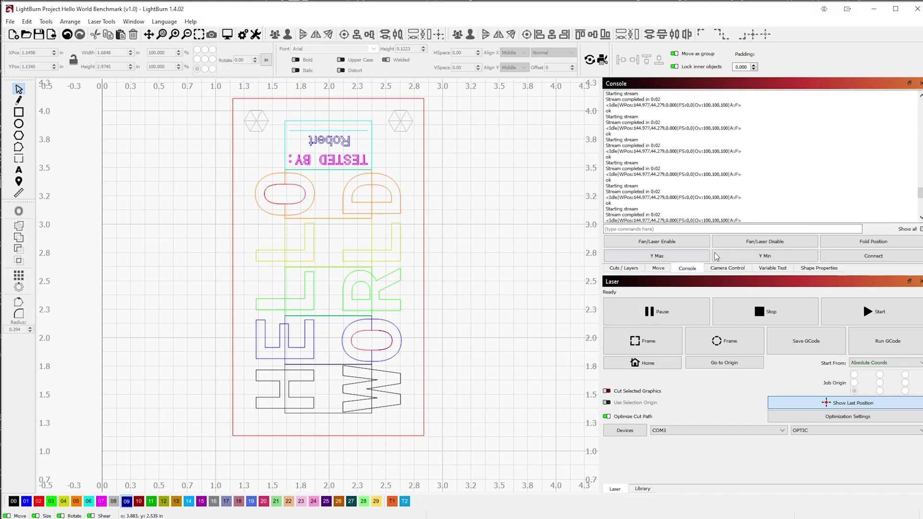